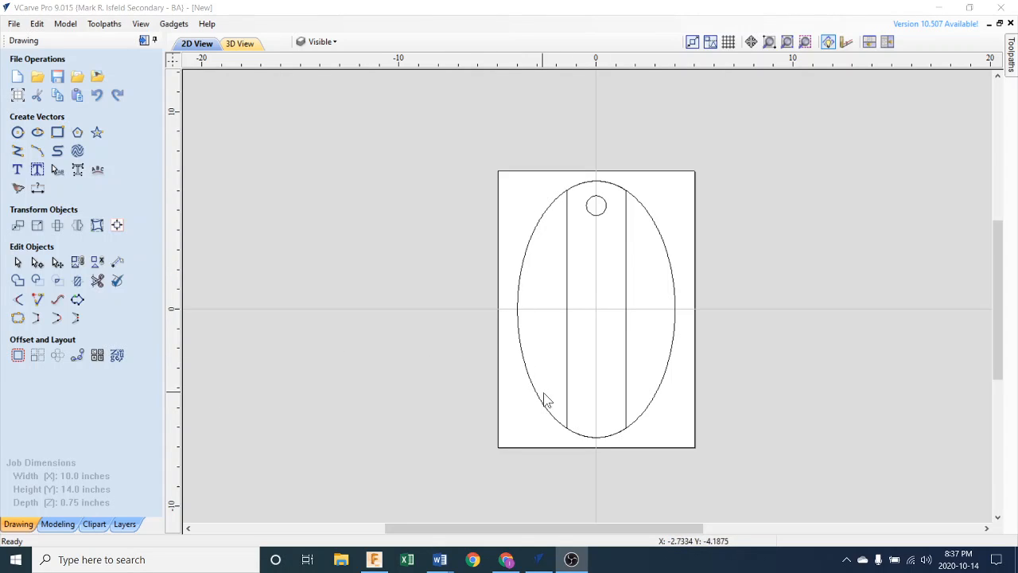
- Select the oval's separate arcs to check how its outline is split, then clear the selection
left_click(670, 264)
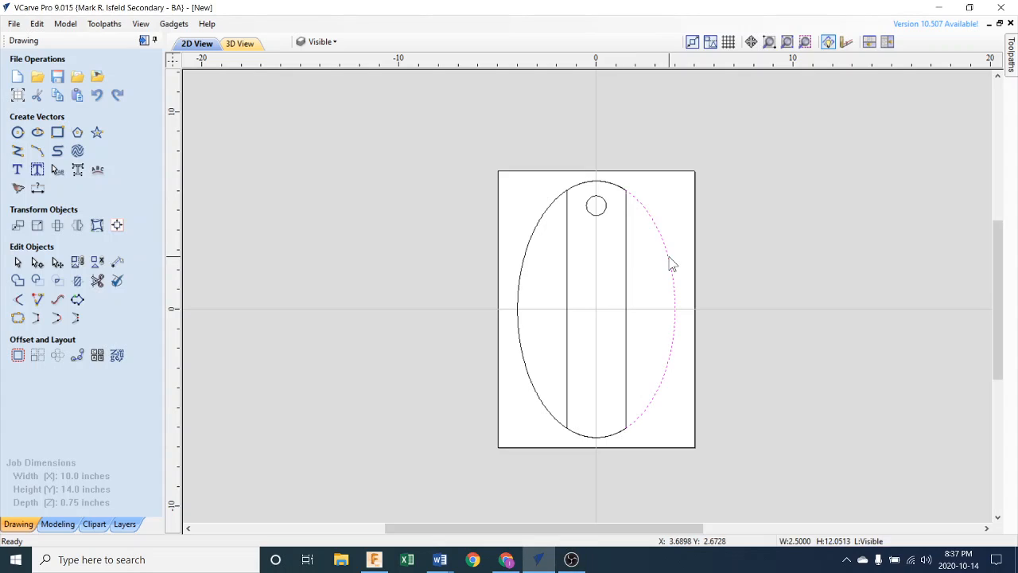
left_click(615, 436)
left_click(557, 421)
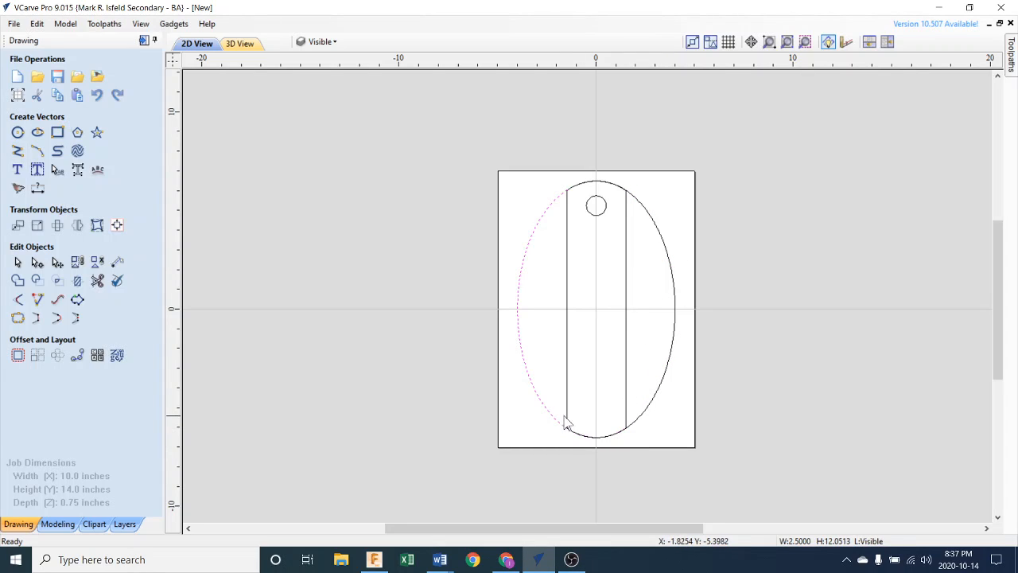
left_click(704, 344)
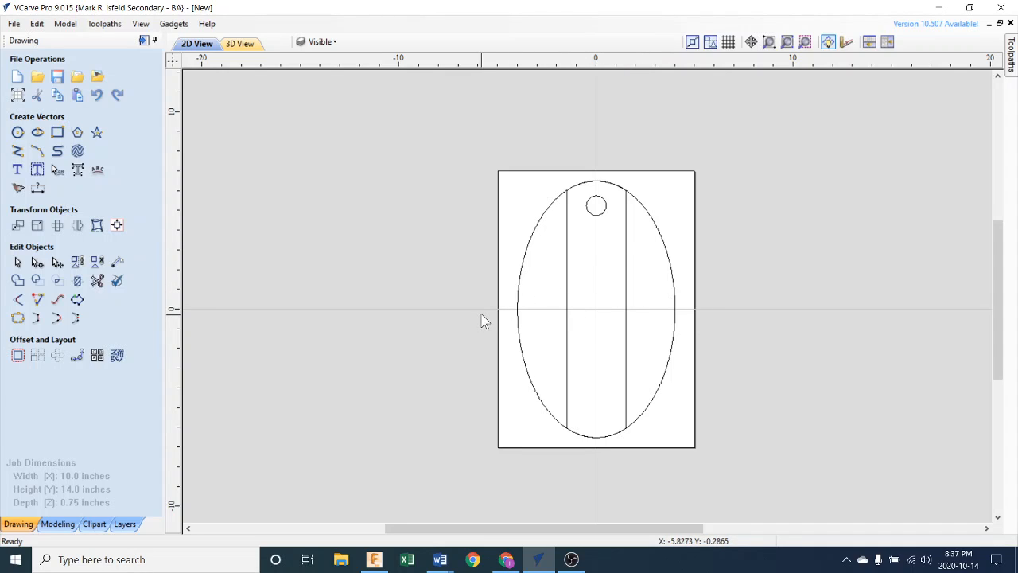
- Delete the two long vertical lines running through the inside of the oval
left_click(568, 282)
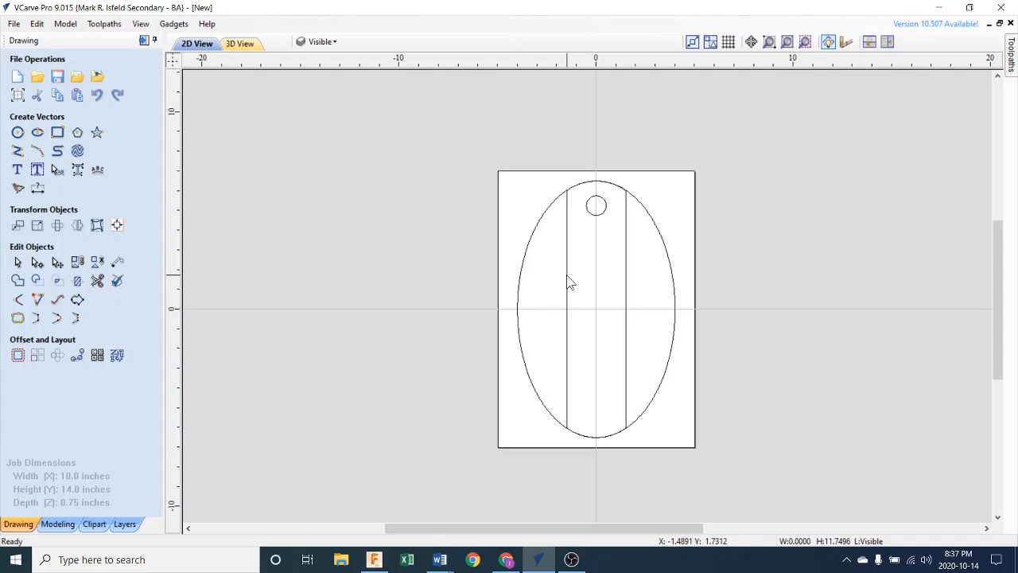
key("Escape")
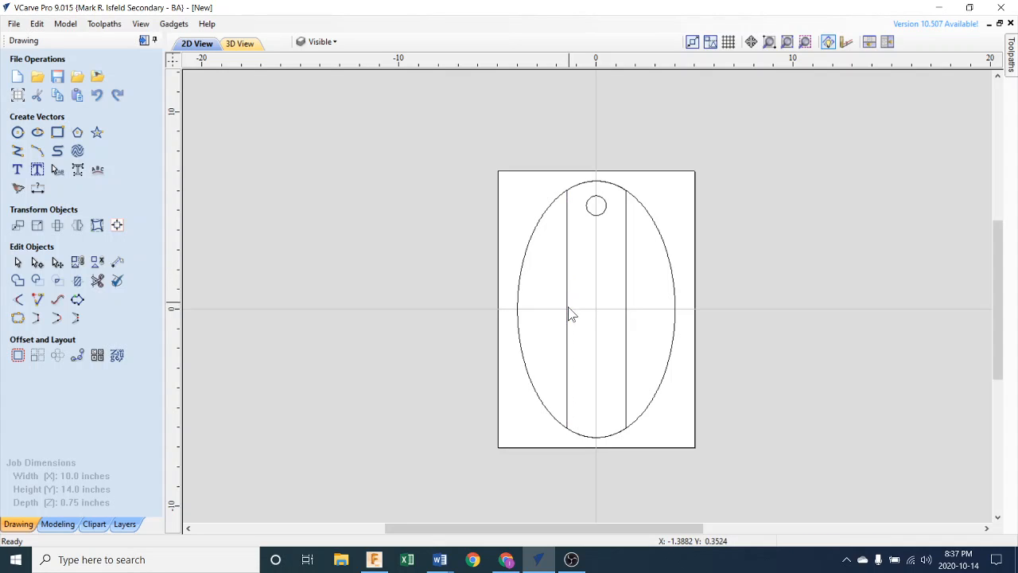
left_click(569, 313)
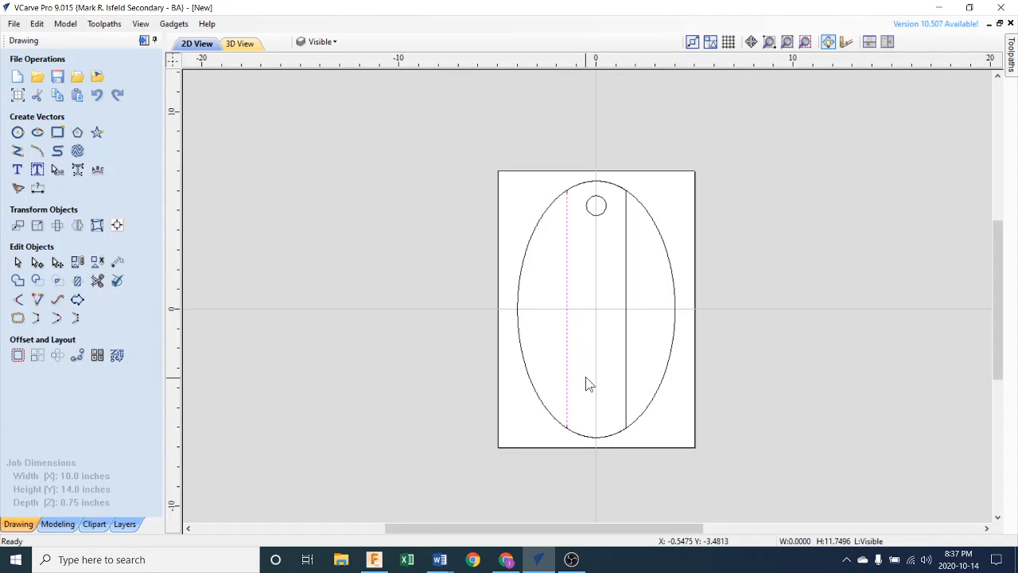
key("Delete")
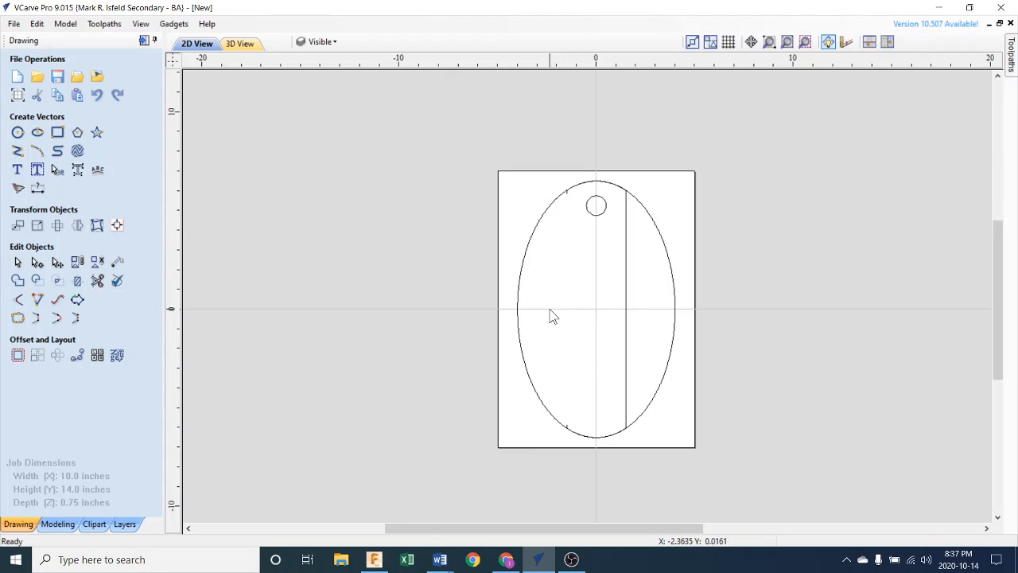
left_click(627, 303)
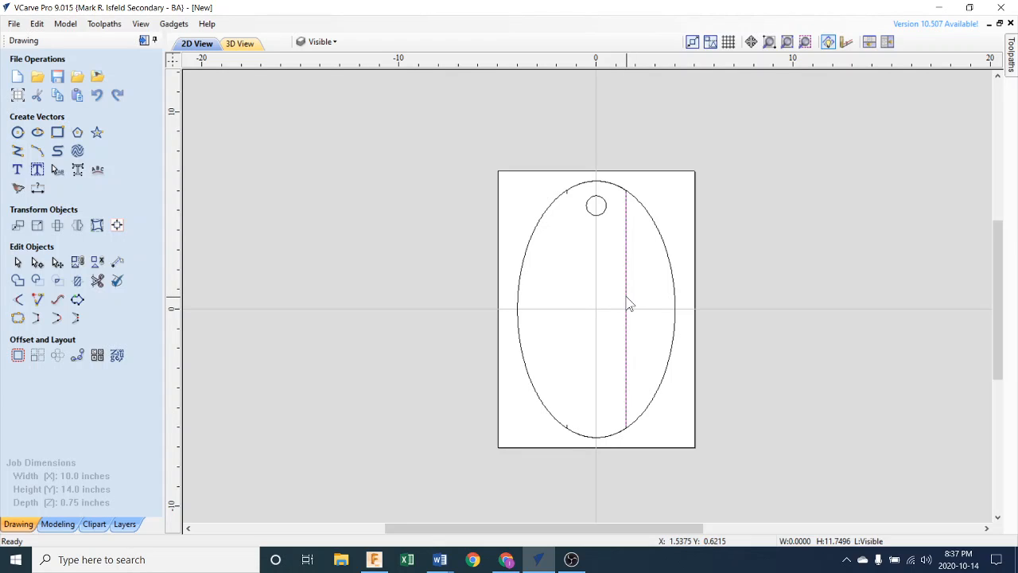
left_click(632, 251)
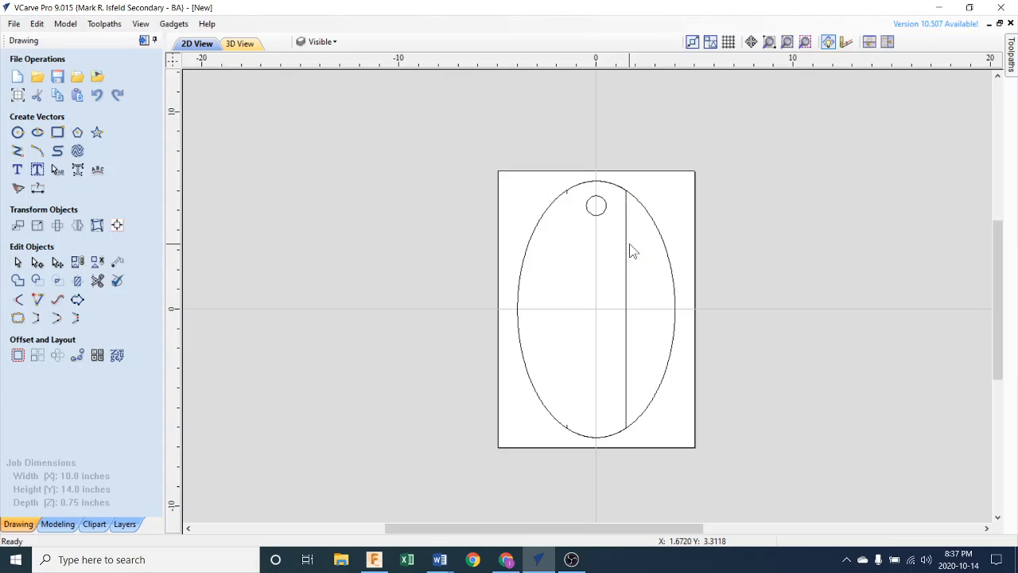
left_click(627, 307)
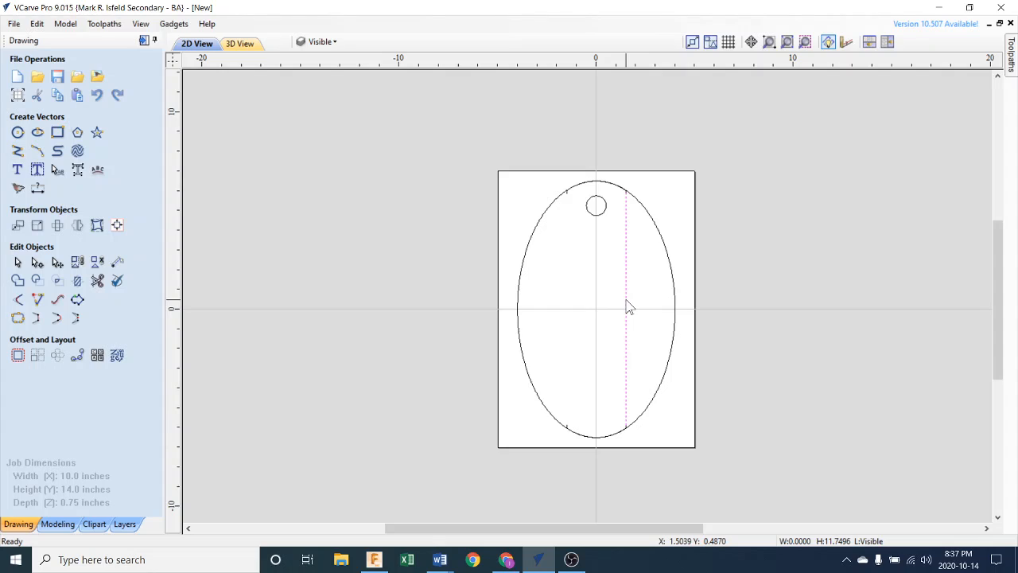
key("Delete")
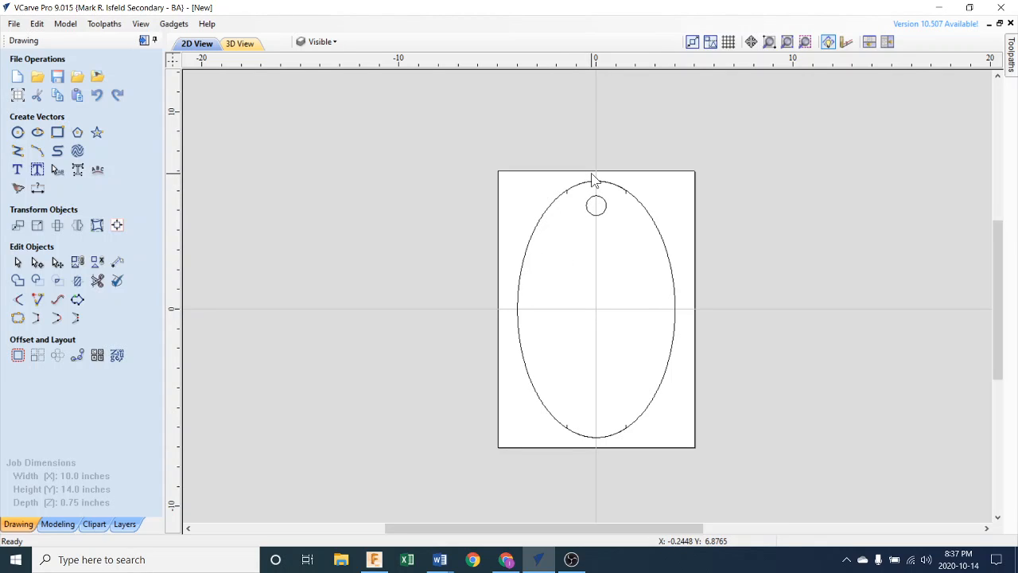
- Examine the short line stubs left at the oval's upper edge and check which arcs they belong to
scroll(591, 172, "down", 2)
scroll(591, 172, "up", 3)
scroll(591, 173, "up", 3)
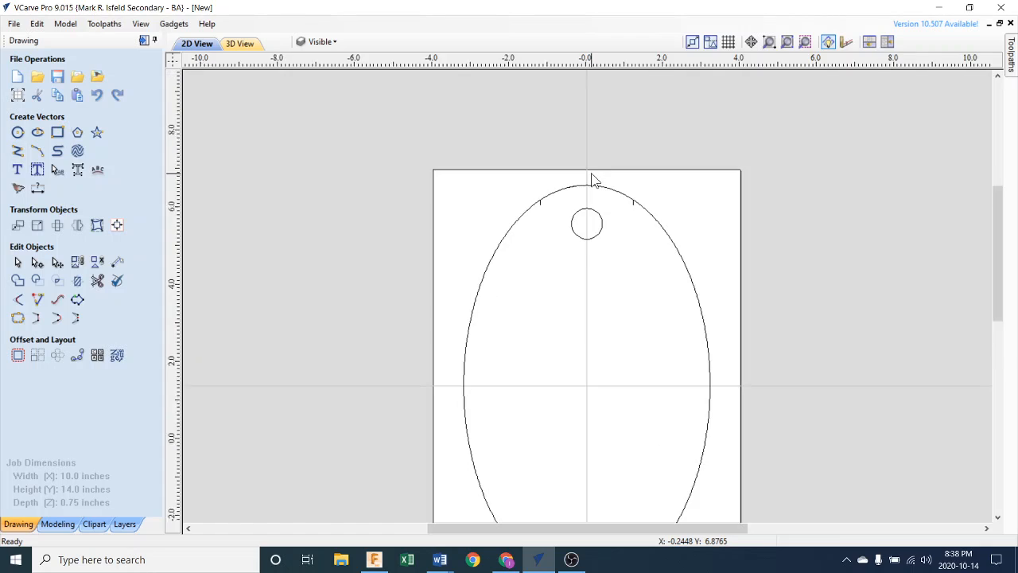
scroll(592, 182, "up", 1)
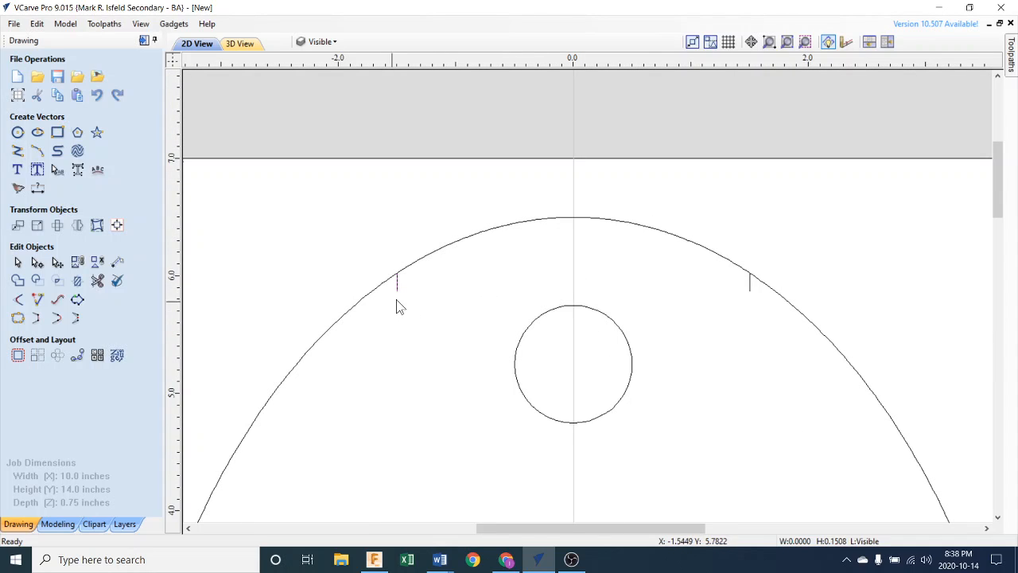
scroll(398, 298, "down", 2)
scroll(397, 282, "up", 6)
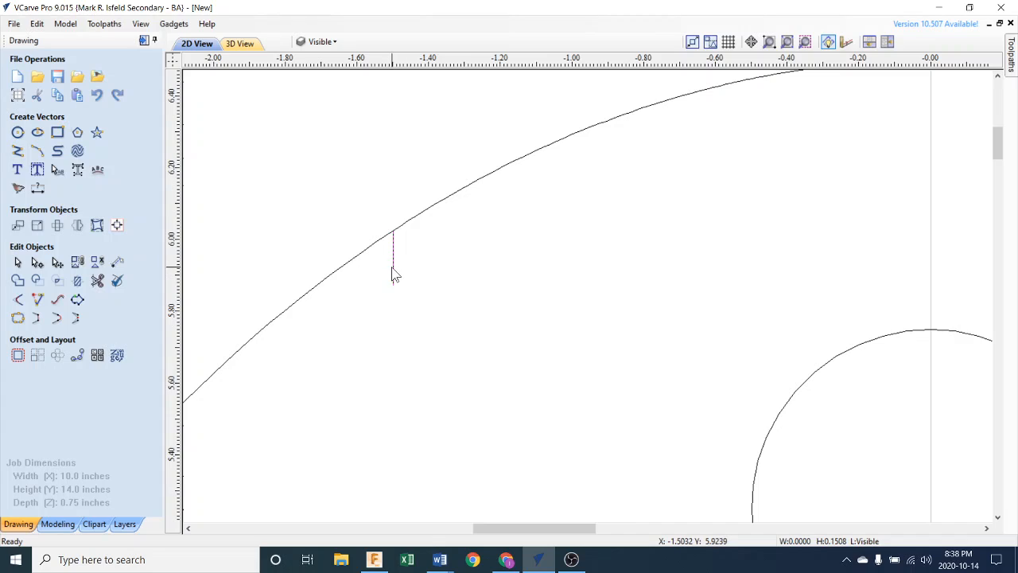
scroll(398, 264, "down", 4)
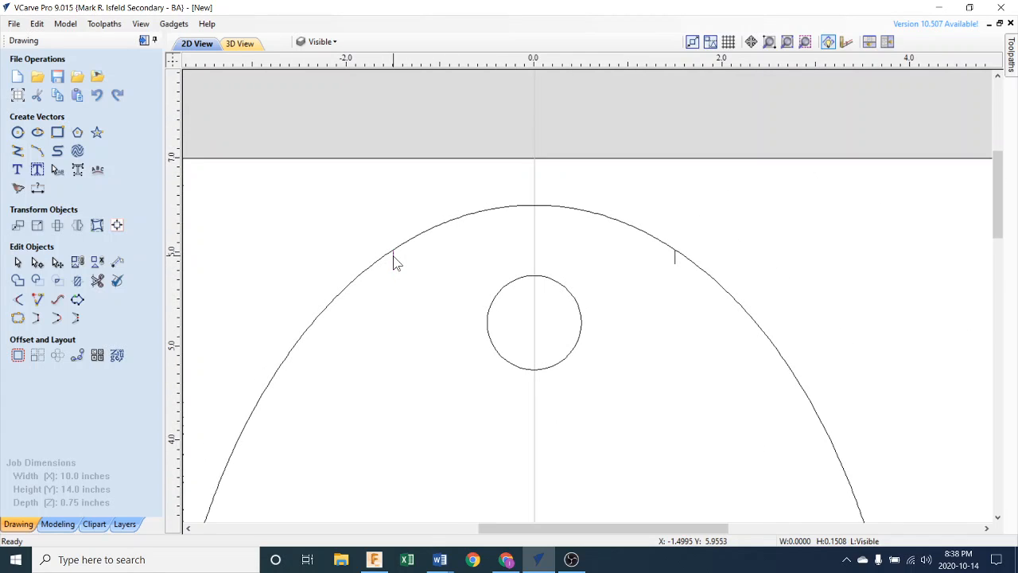
left_click(675, 260)
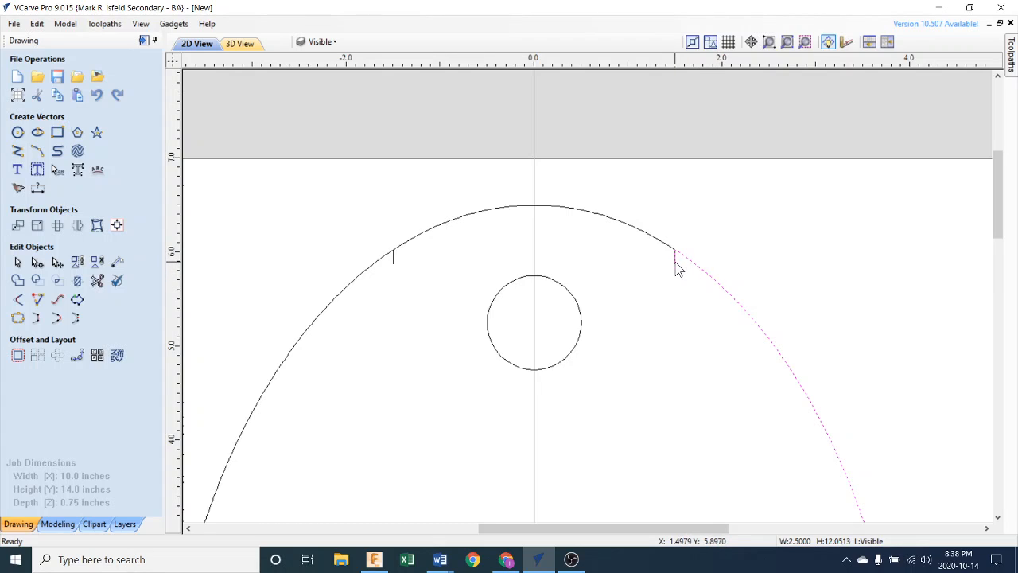
scroll(676, 263, "up", 5)
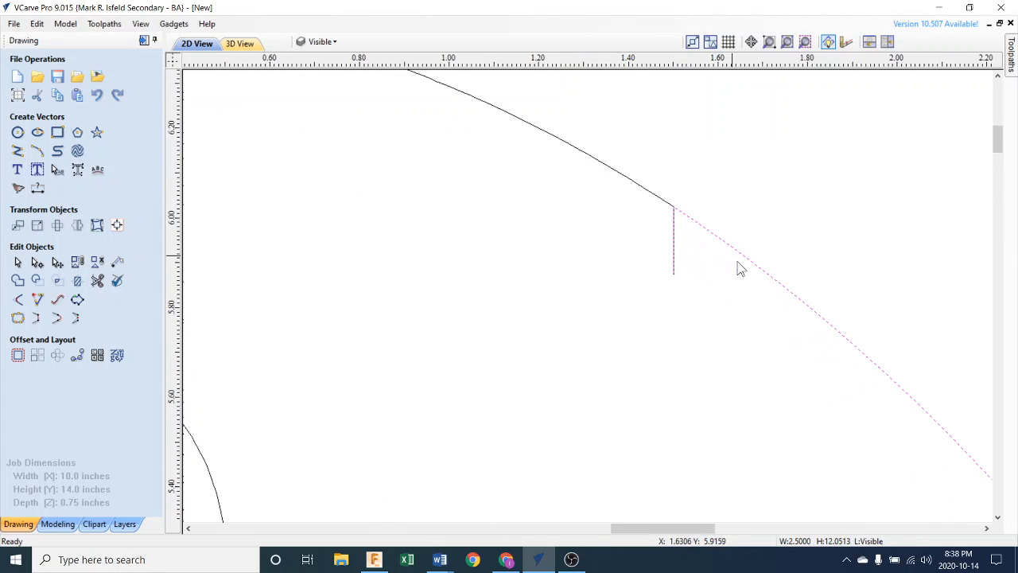
scroll(768, 291, "down", 4)
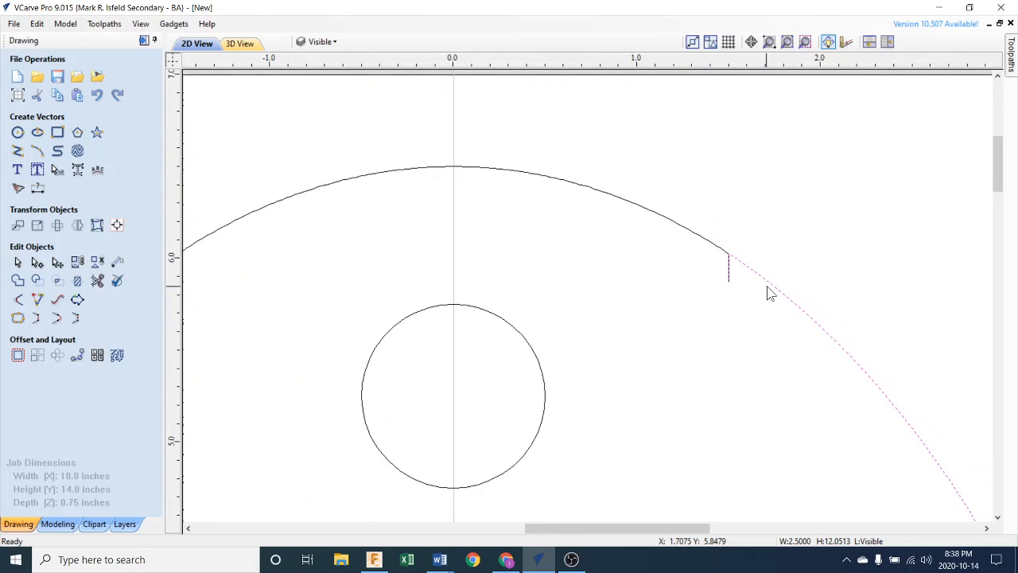
left_click(778, 253)
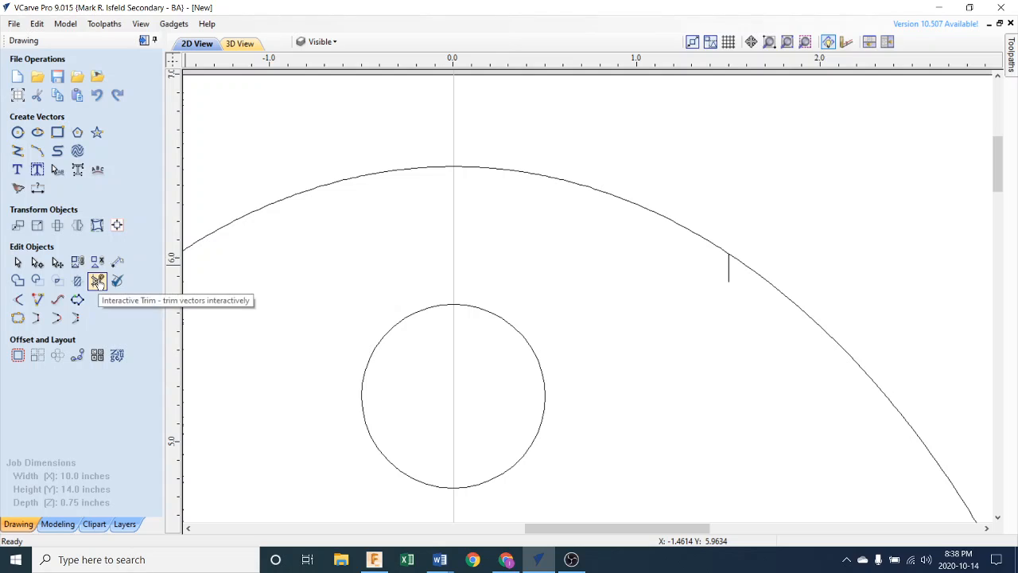
- Shorten the line stub at the oval's upper-right junction with Interactive Trim, keeping automatic rejoining of trimmed sections enabled
left_click(97, 281)
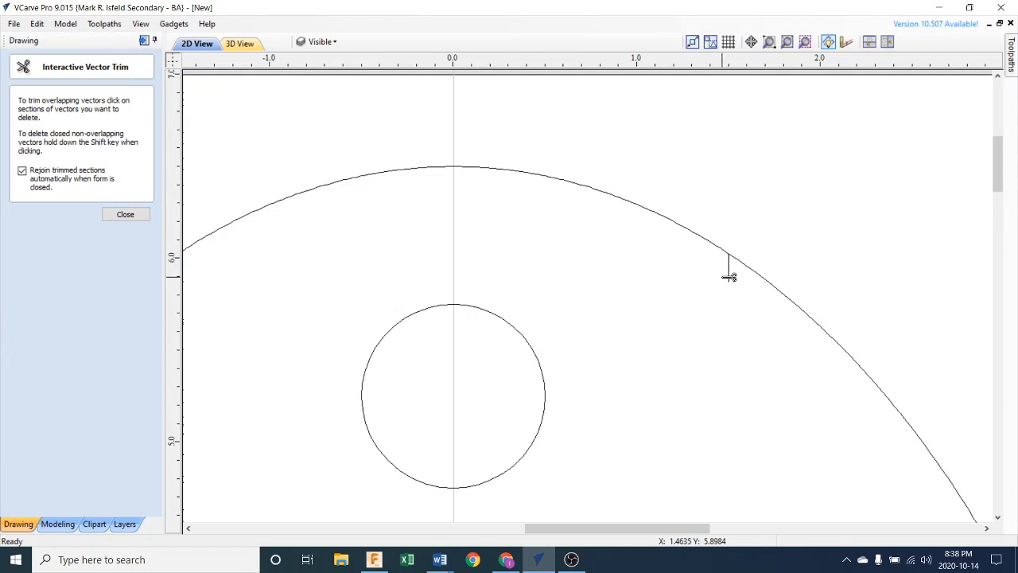
scroll(730, 274, "up", 3)
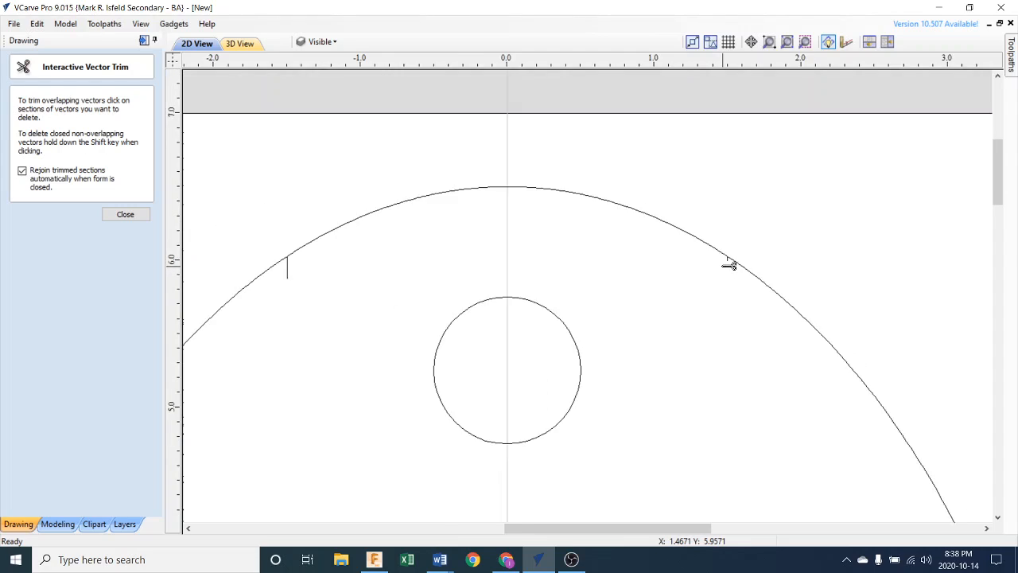
scroll(730, 266, "up", 3)
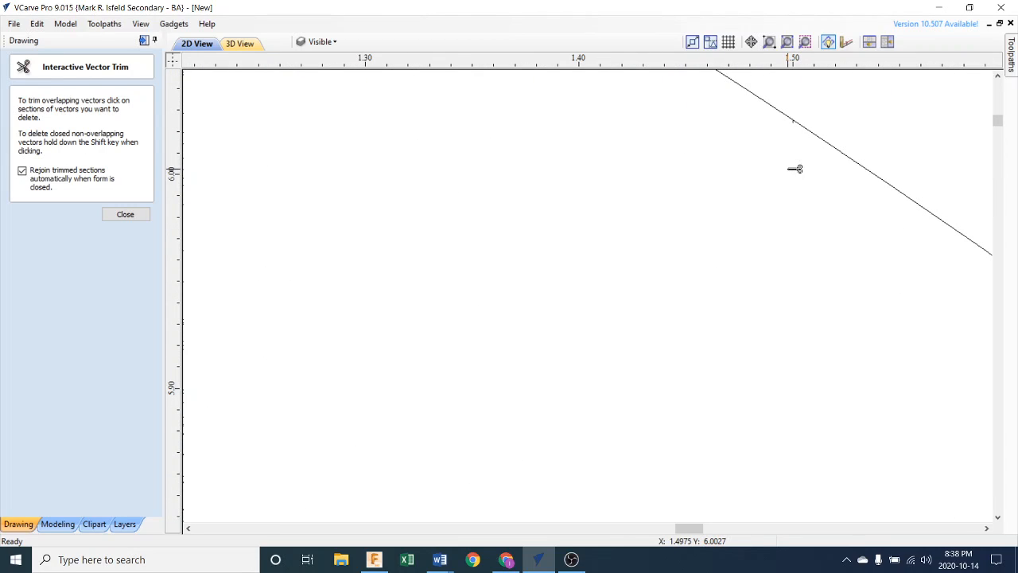
scroll(800, 132, "up", 2)
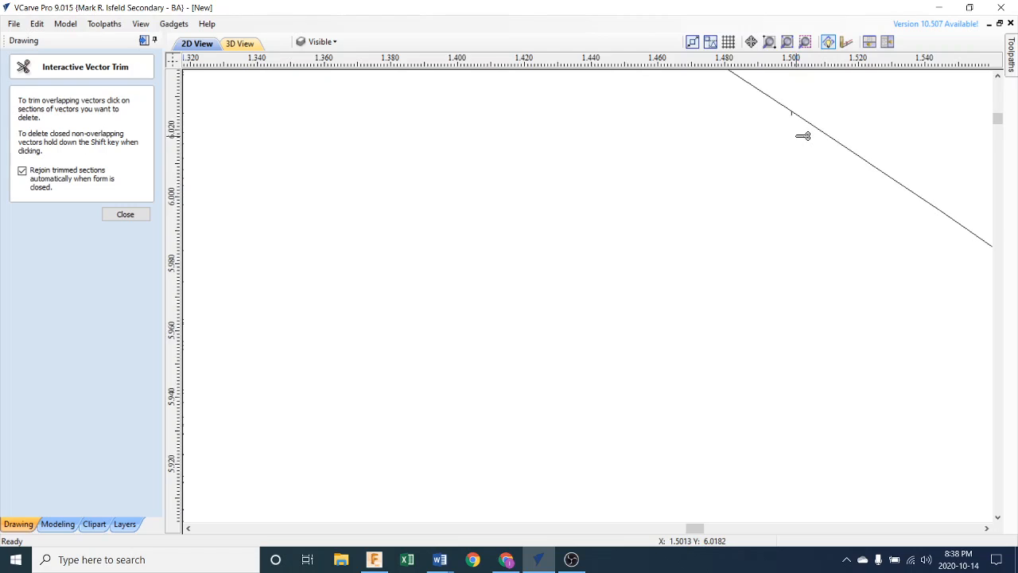
scroll(802, 136, "up", 4)
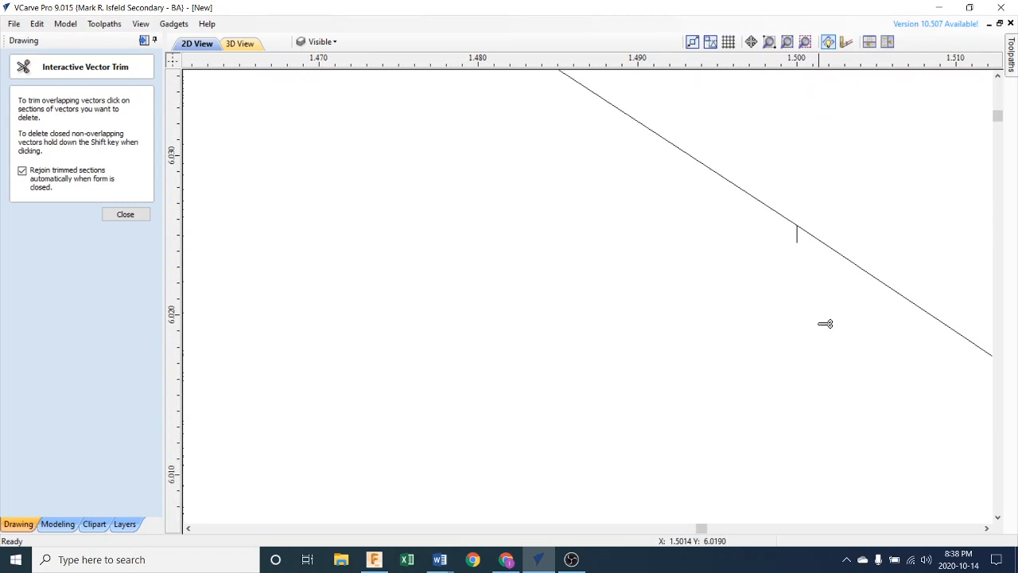
- Try to trim the last remnant of the upper-right stub, undoing each trim that removes the adjoining arc
left_click(803, 235)
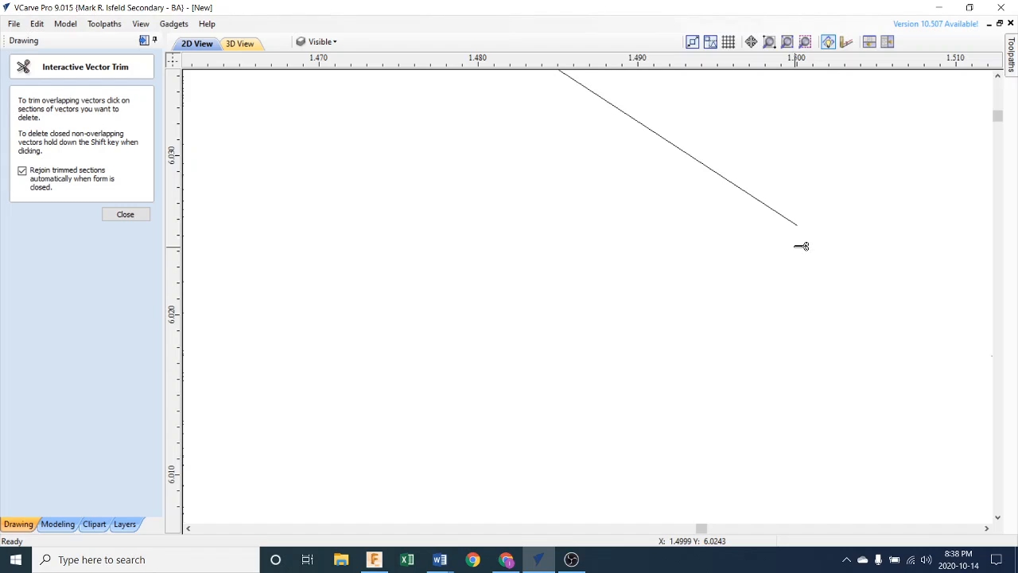
key("ctrl+z")
left_click(800, 241)
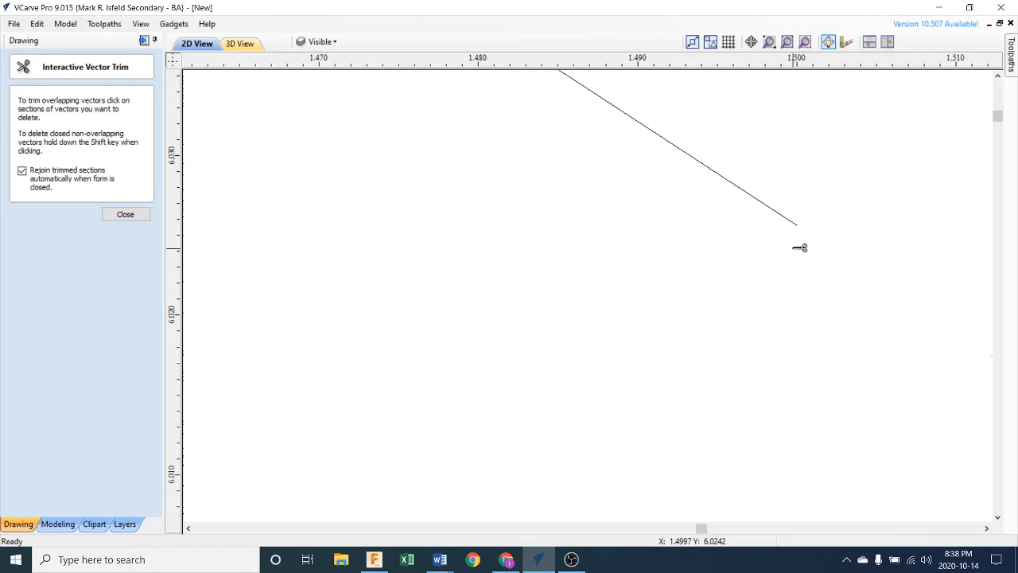
key("ctrl+z")
scroll(798, 238, "up", 3)
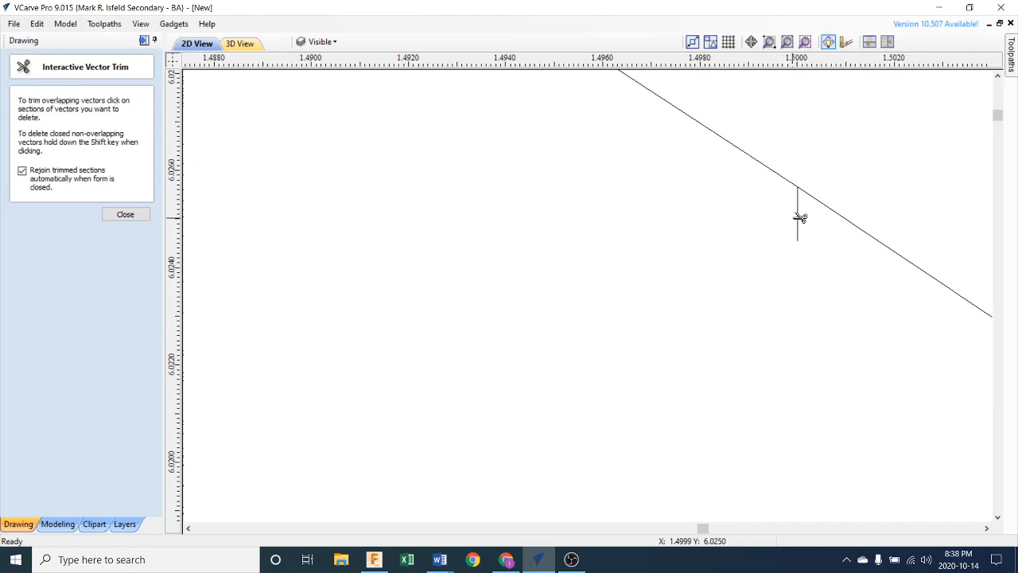
left_click(799, 217)
key("ctrl+z")
scroll(798, 205, "up", 1)
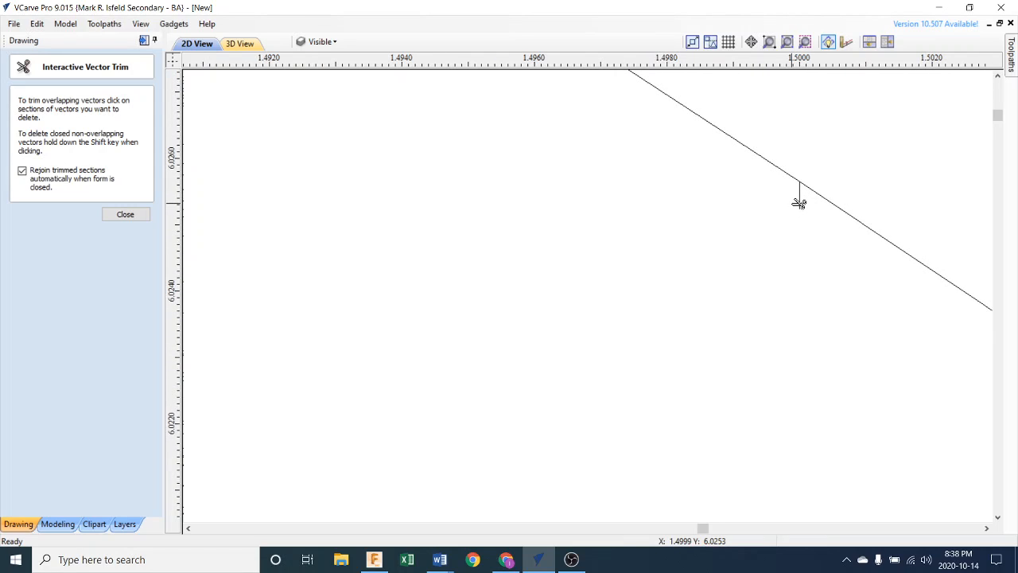
left_click(800, 206)
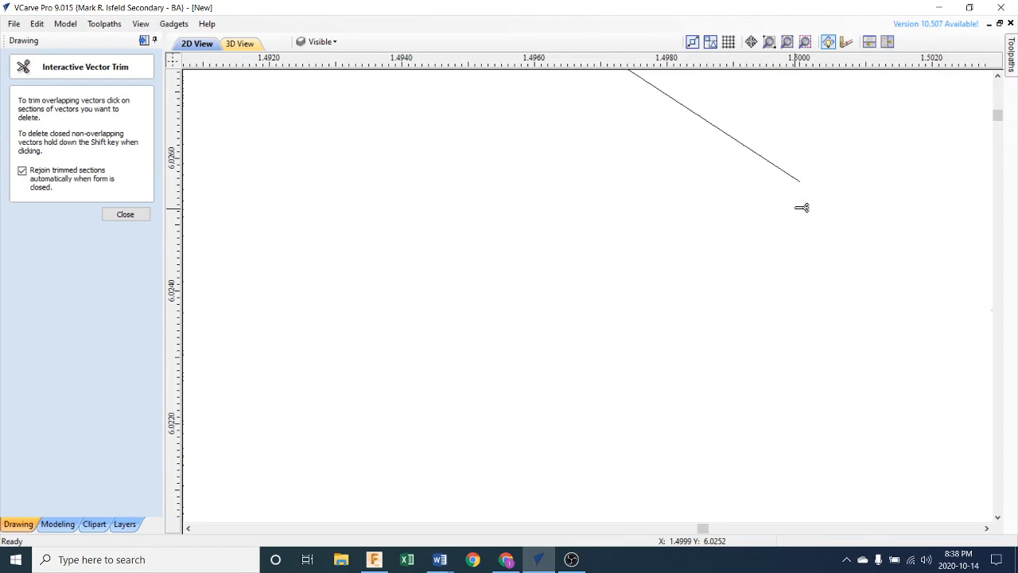
key("ctrl+z")
left_click(801, 206)
key("ctrl+z")
left_click(800, 197)
key("ctrl+z")
- Trim away the line stub at the oval's upper-left junction
scroll(798, 216, "down", 1)
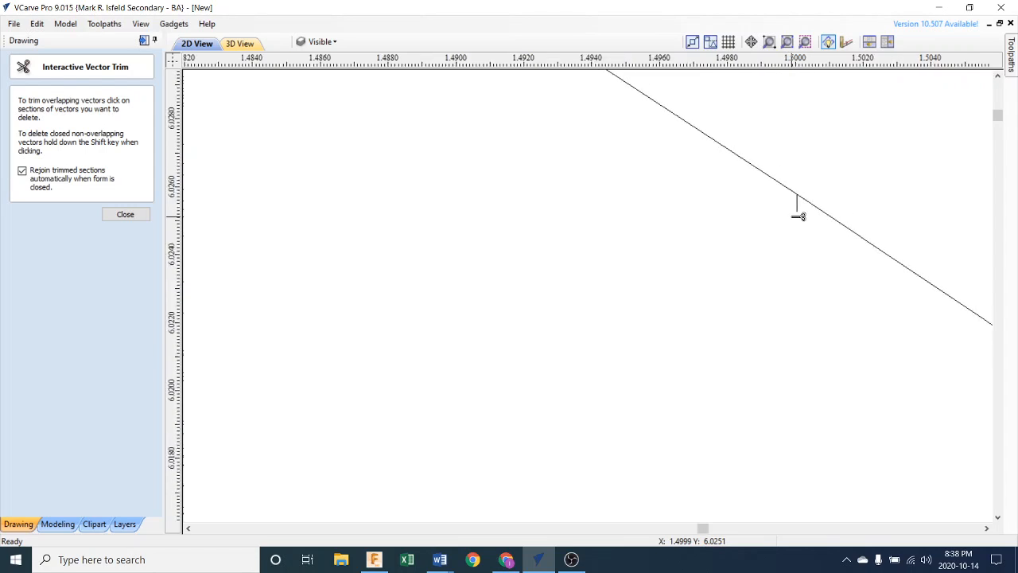
scroll(798, 216, "down", 6)
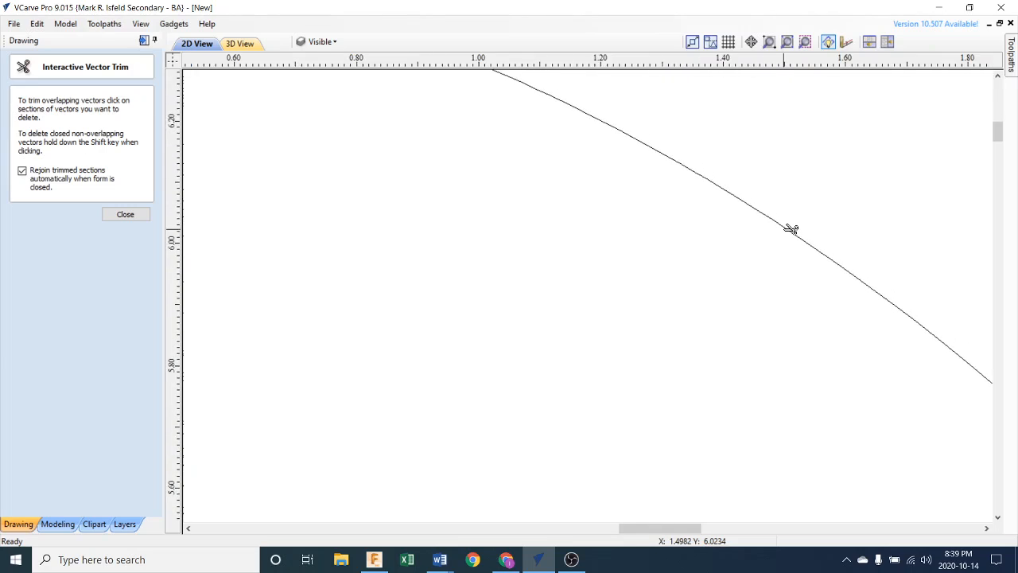
scroll(791, 230, "down", 3)
scroll(476, 241, "up", 3)
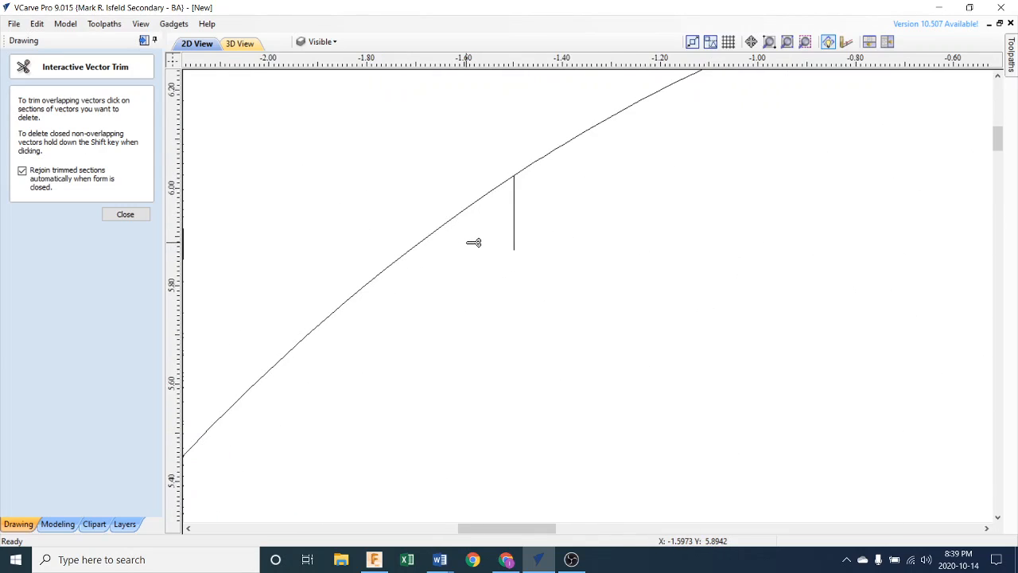
scroll(474, 243, "up", 3)
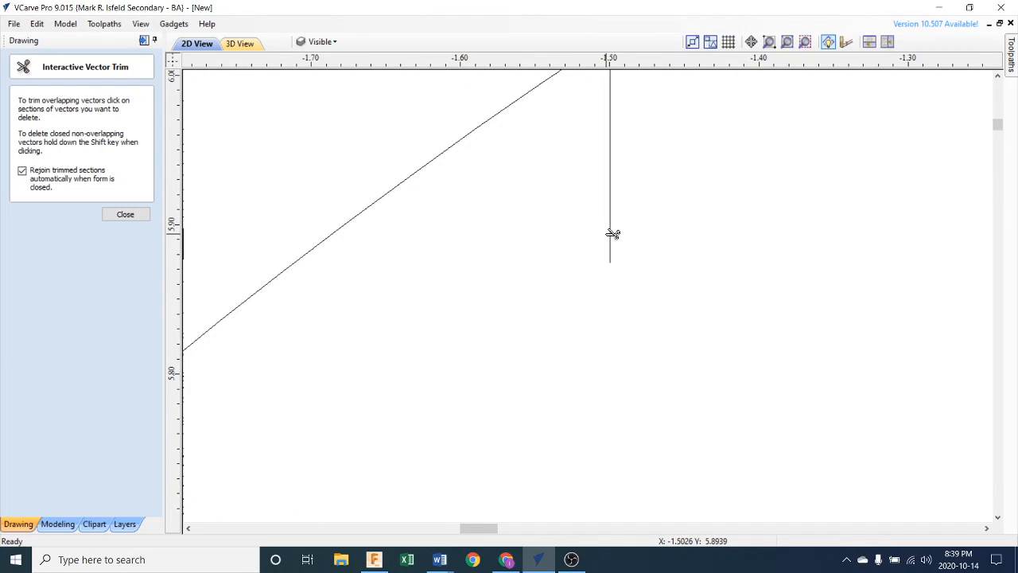
scroll(612, 234, "down", 2)
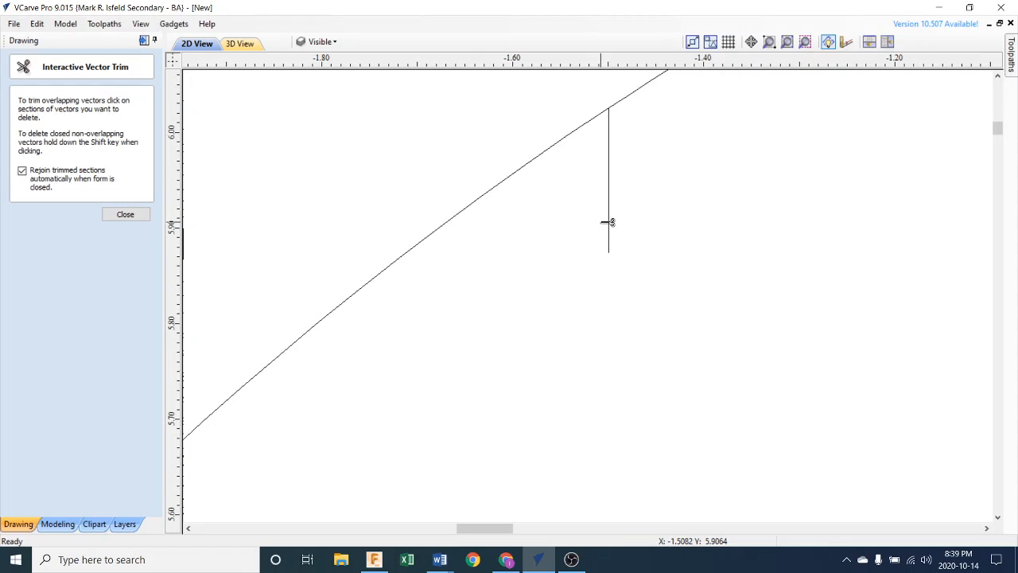
left_click(610, 223)
scroll(613, 233, "down", 5)
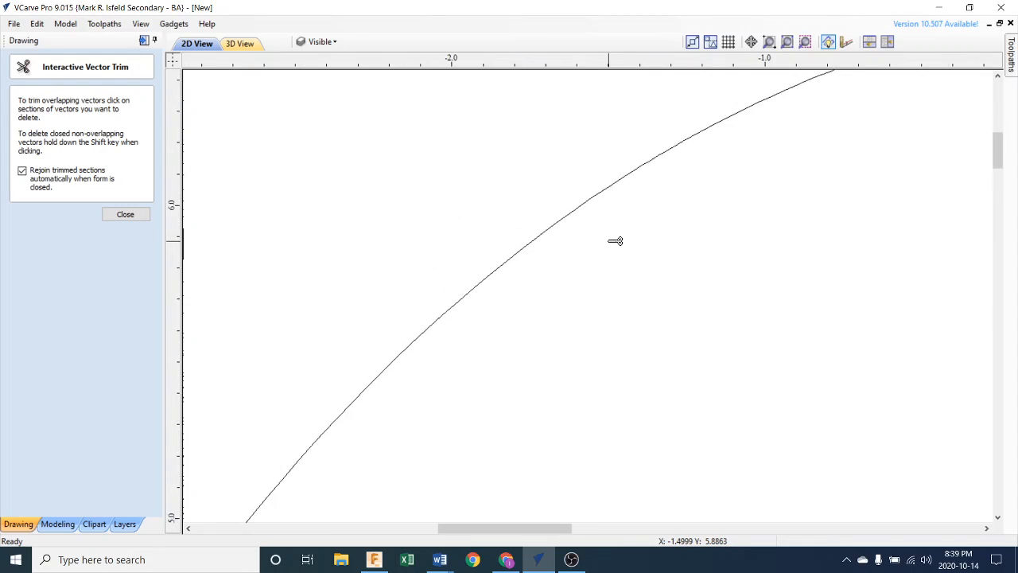
- Trim away the line stub at the oval's lower-left junction
scroll(618, 242, "down", 4)
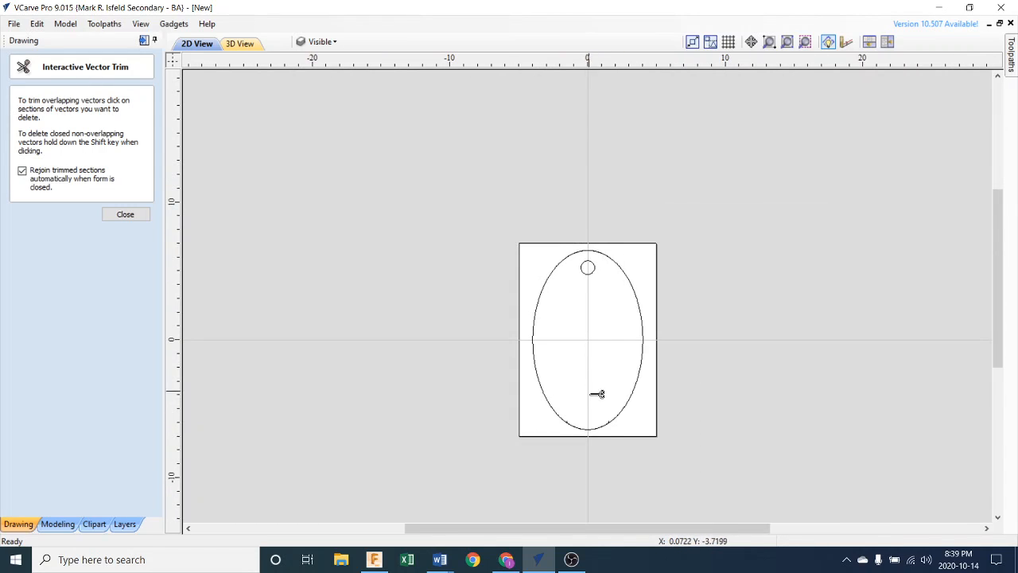
scroll(608, 455, "up", 1)
scroll(608, 454, "up", 3)
scroll(507, 284, "up", 2)
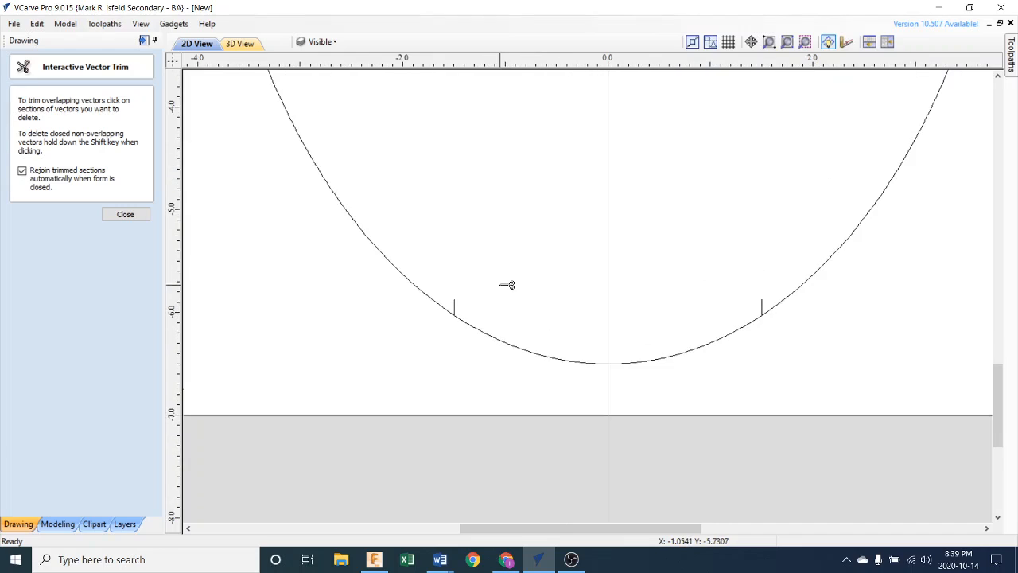
scroll(448, 310, "up", 1)
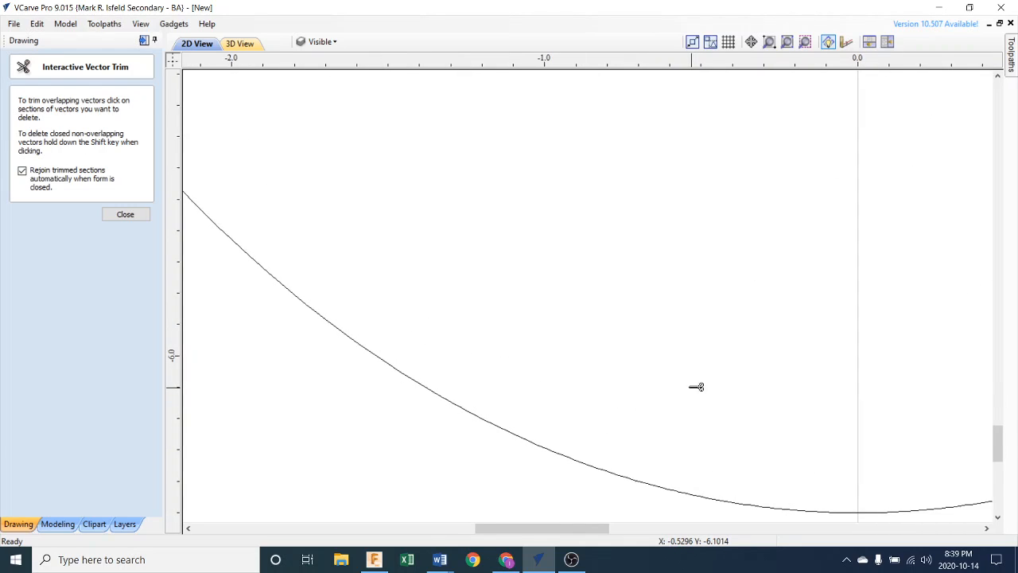
- Trim away the line stub at the oval's lower-right junction and finish Interactive Trim with automatic rejoining of trimmed sections enabled
middle_click_drag(697, 388, 427, 309)
middle_click_drag(655, 318, 446, 318)
middle_click_drag(652, 300, 527, 333)
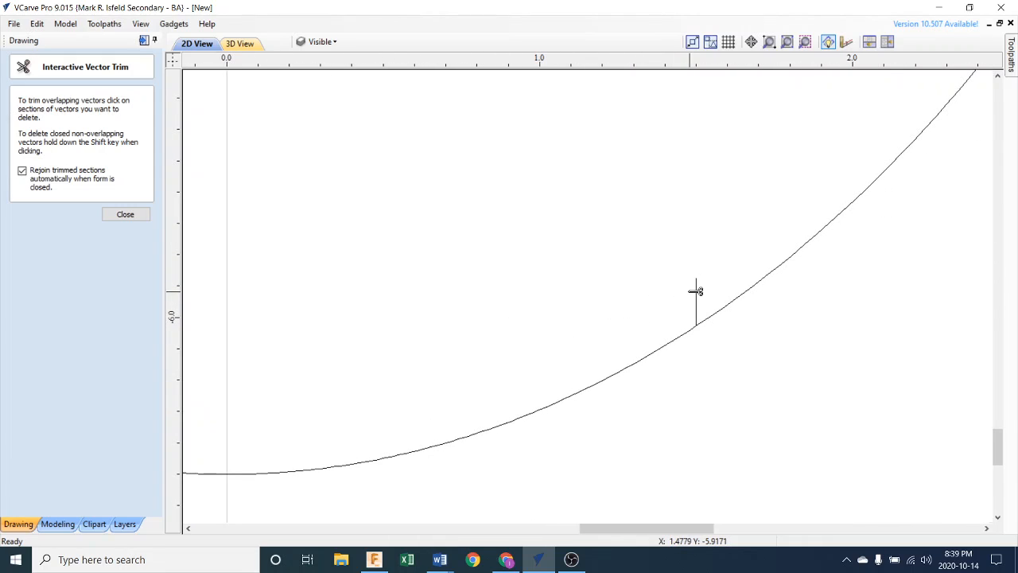
middle_click_drag(610, 277, 480, 297)
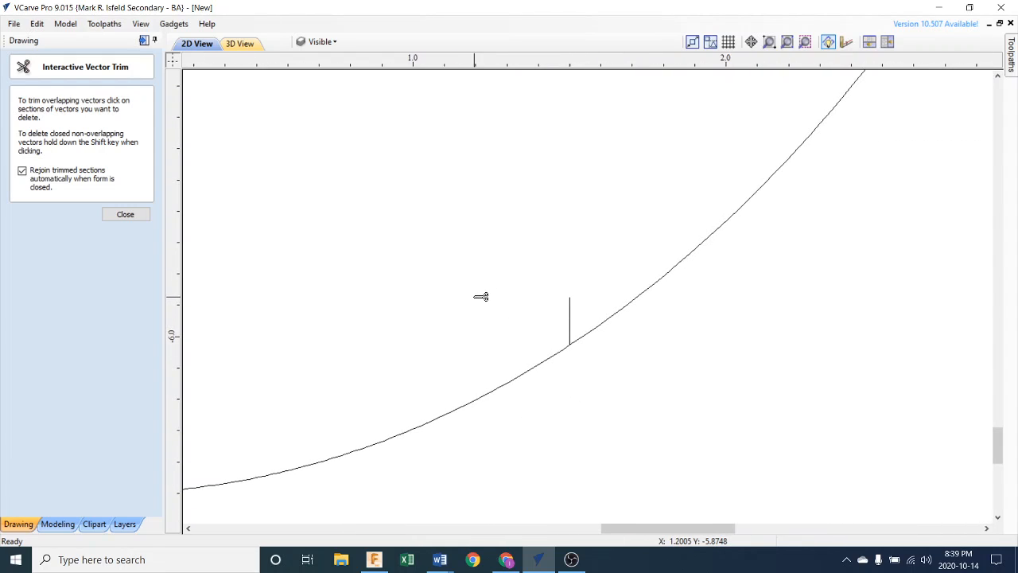
left_click(572, 313)
scroll(586, 304, "down", 3)
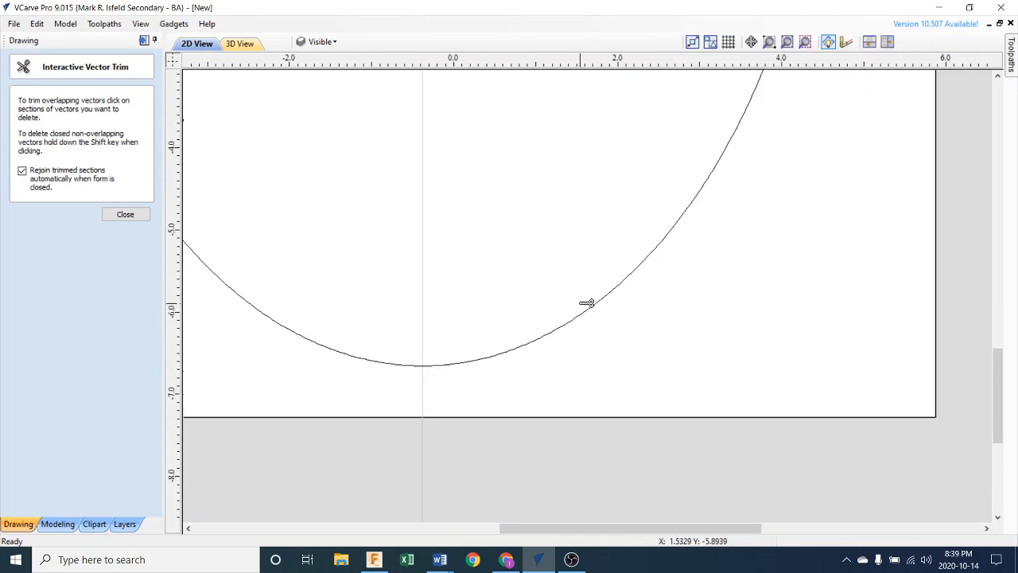
scroll(587, 303, "down", 4)
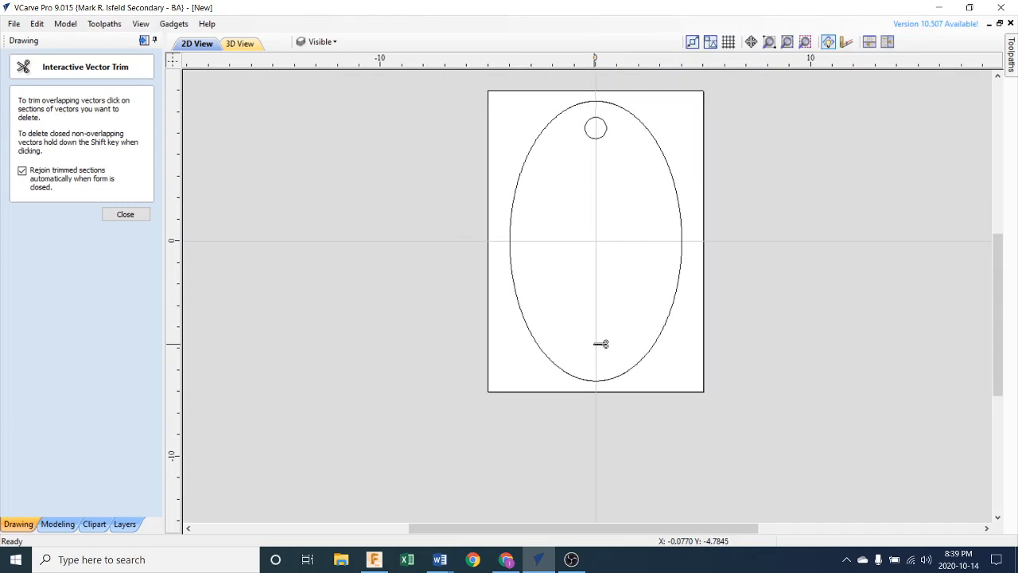
middle_click_drag(641, 271, 614, 312)
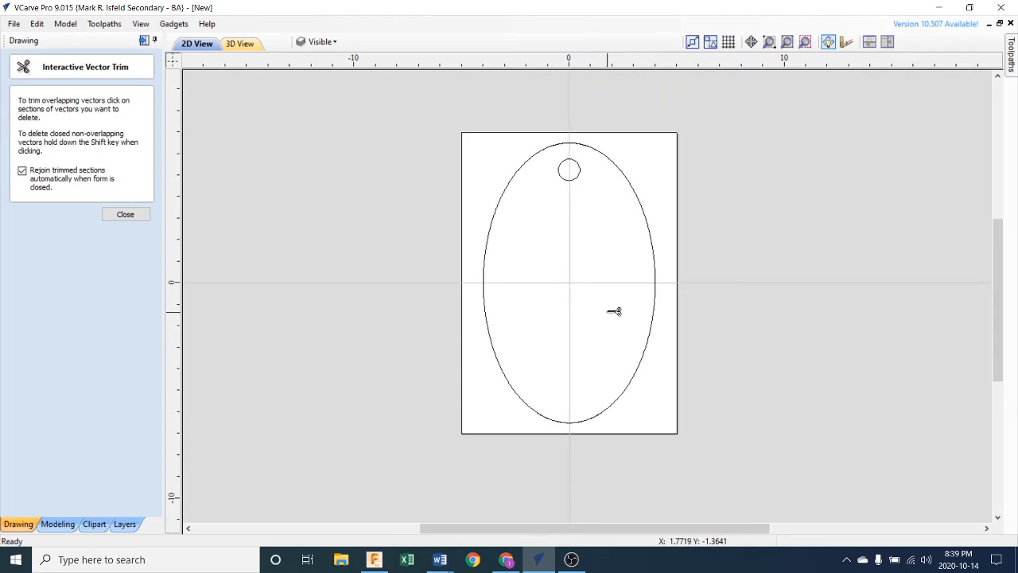
left_click(125, 215)
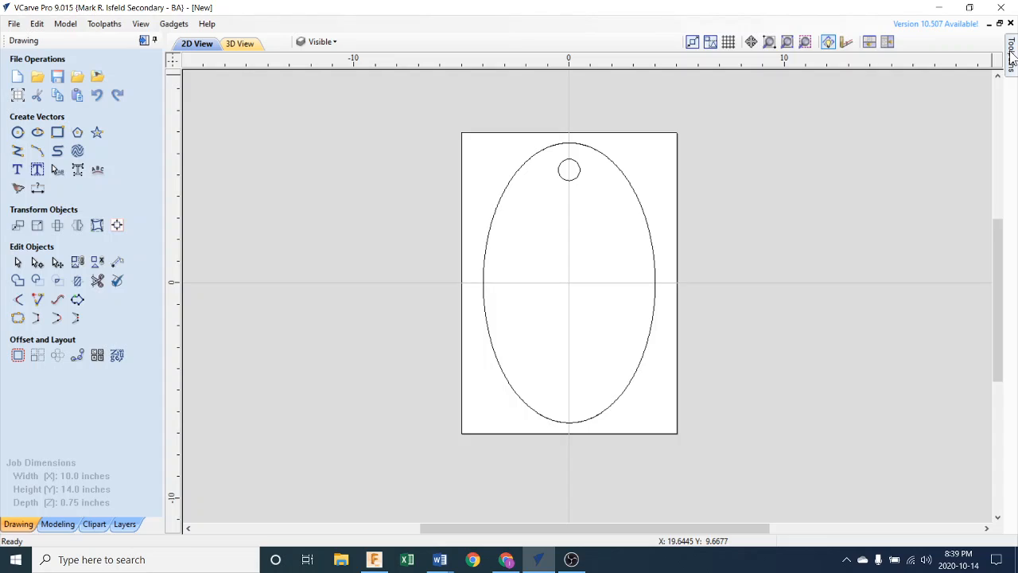
- Bring up the toolpath operations and pin them so they stay open beside the drawing
mouse_move(1012, 56)
mouse_move(1010, 65)
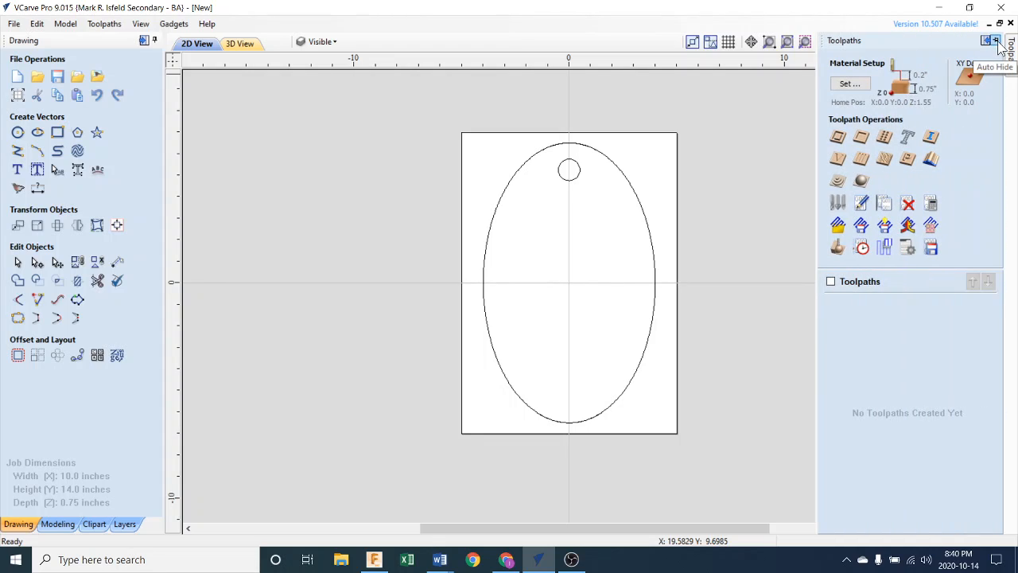
left_click(996, 41)
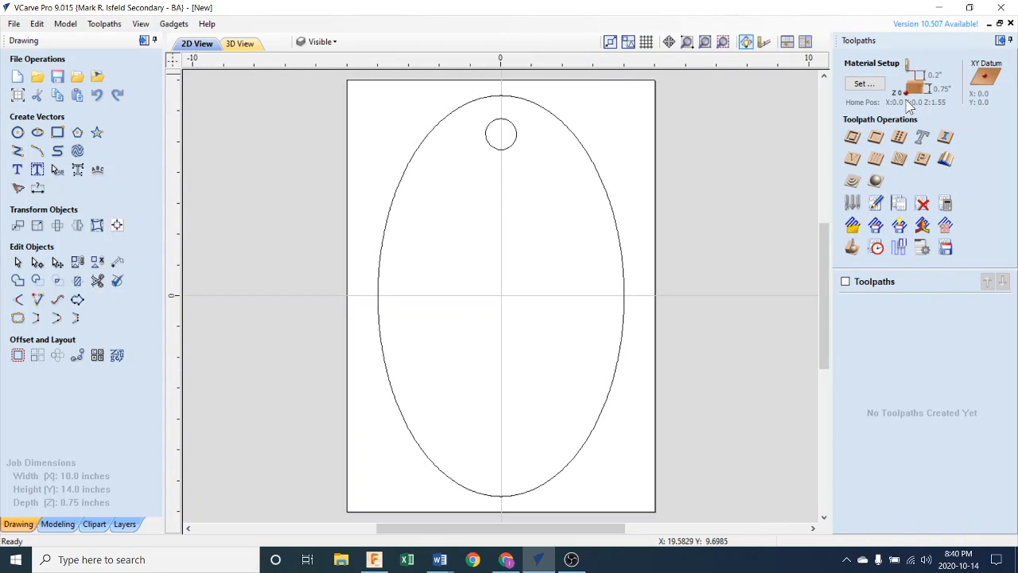